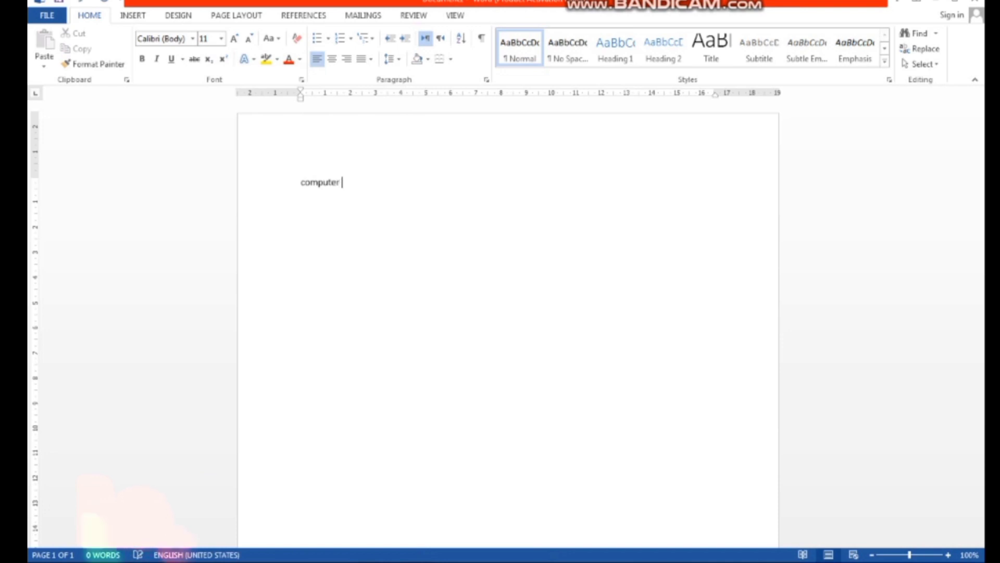
Write the sentence "Computer is an electronic machine that perform operation over instructions" at the start of the document
{"action": "type", "text": "e"}
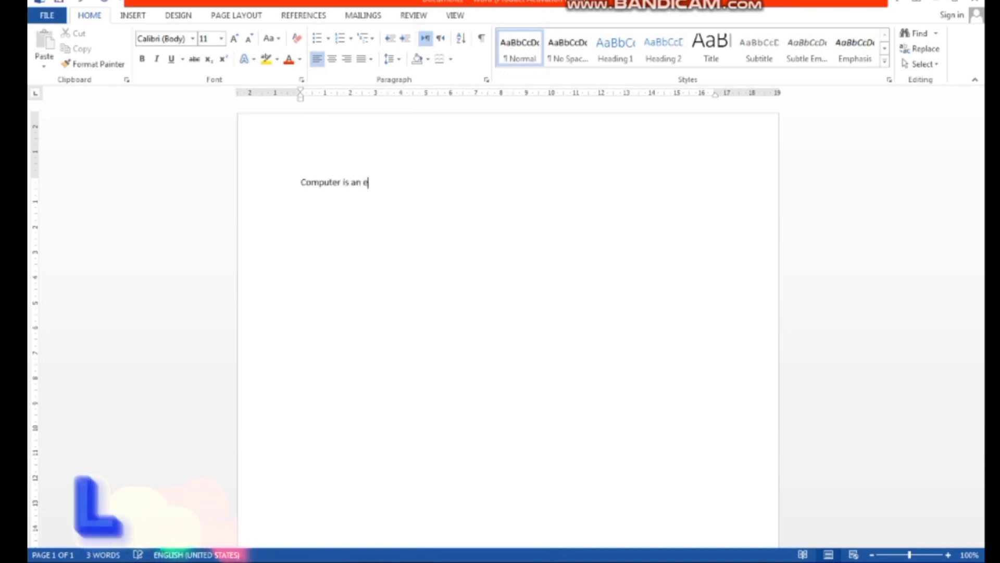
{"action": "type", "text": "lectronic"}
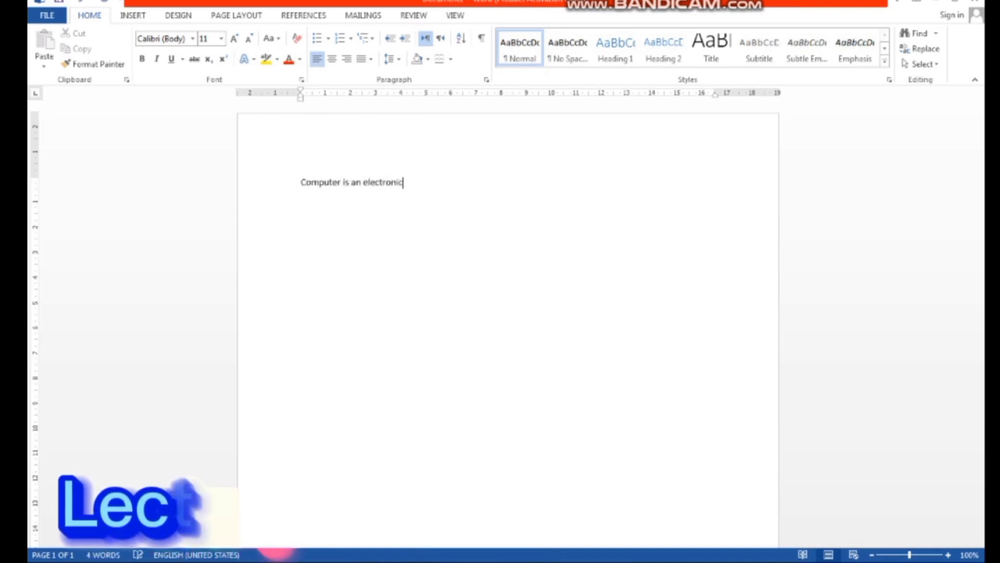
{"action": "type", "text": " machine th"}
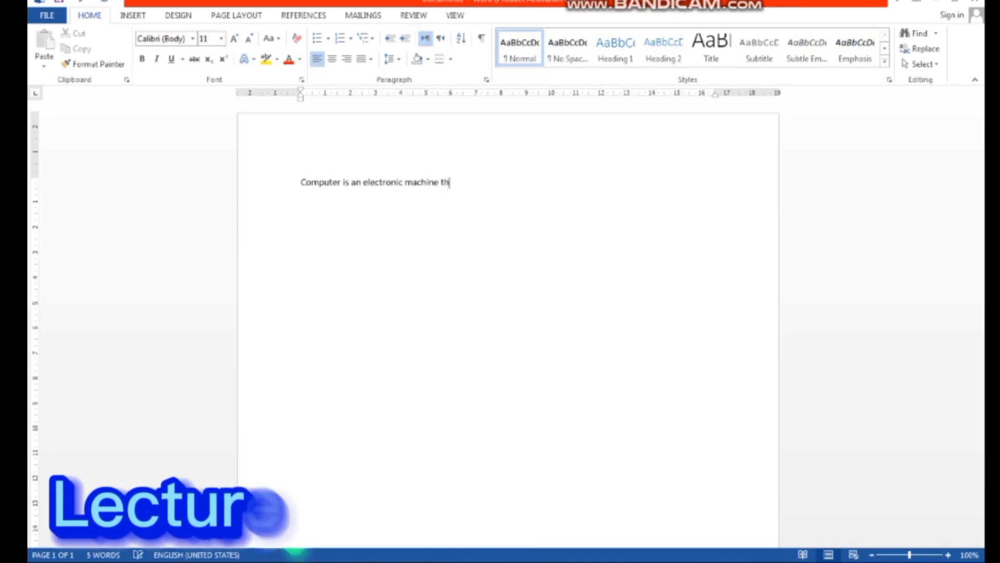
{"action": "type", "text": "at perform "}
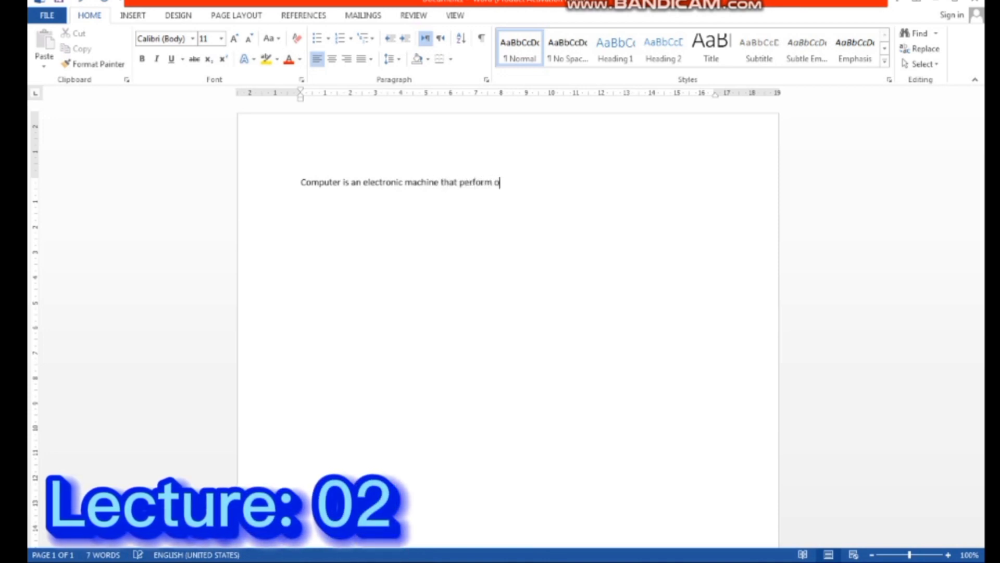
{"action": "type", "text": "operation over"}
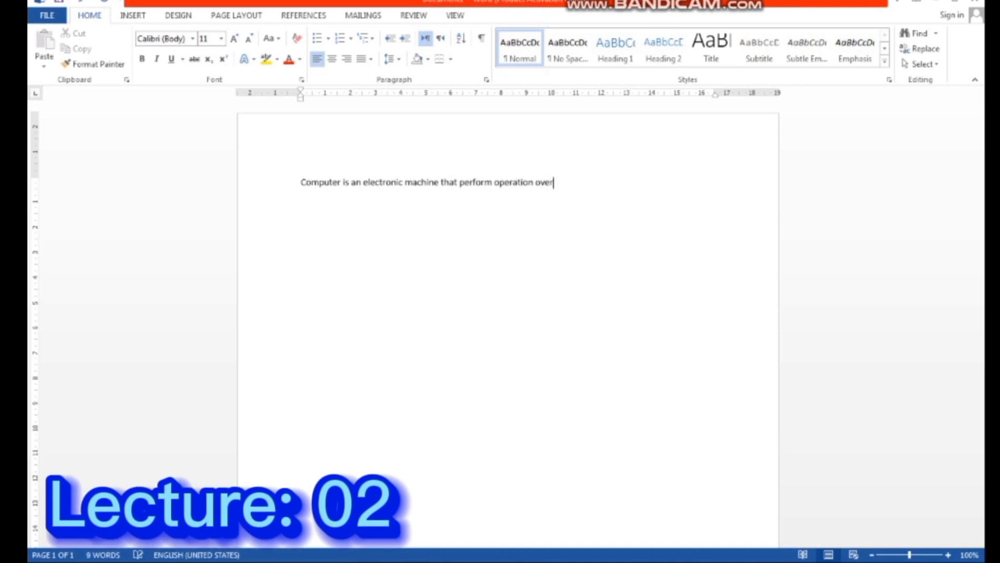
{"action": "type", "text": " instructions"}
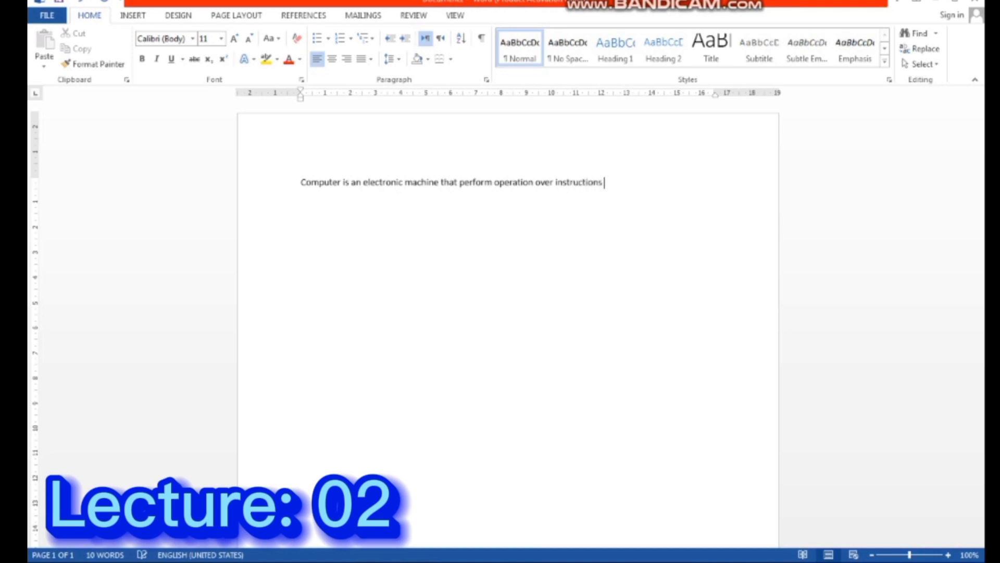
Set the whole sentence's font size to 20 and give it a strong blue glow text effect
{"action": "left_click_drag", "start_coordinate": [613, 175], "coordinate": [274, 174]}
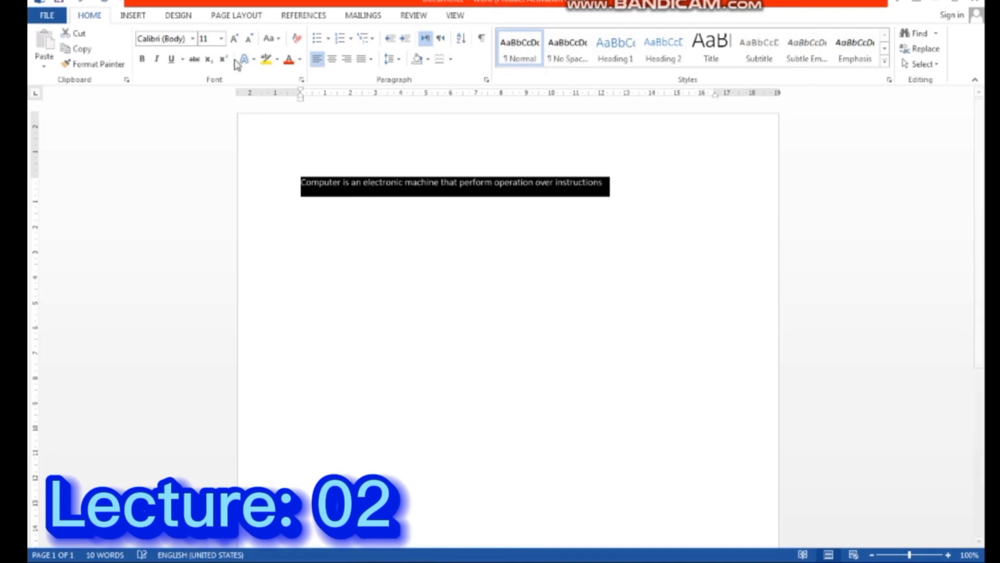
{"action": "left_click", "coordinate": [221, 38]}
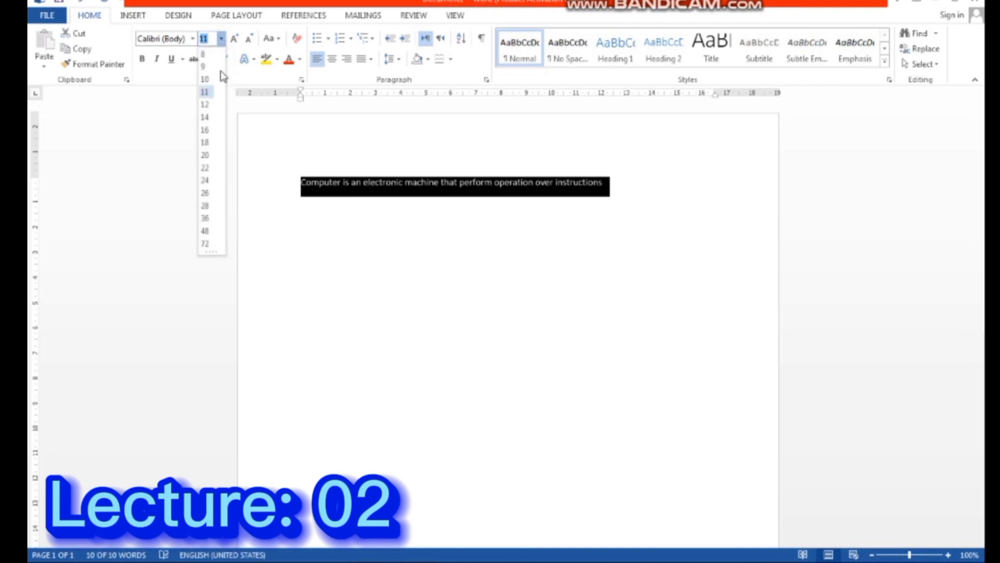
{"action": "left_click", "coordinate": [206, 155]}
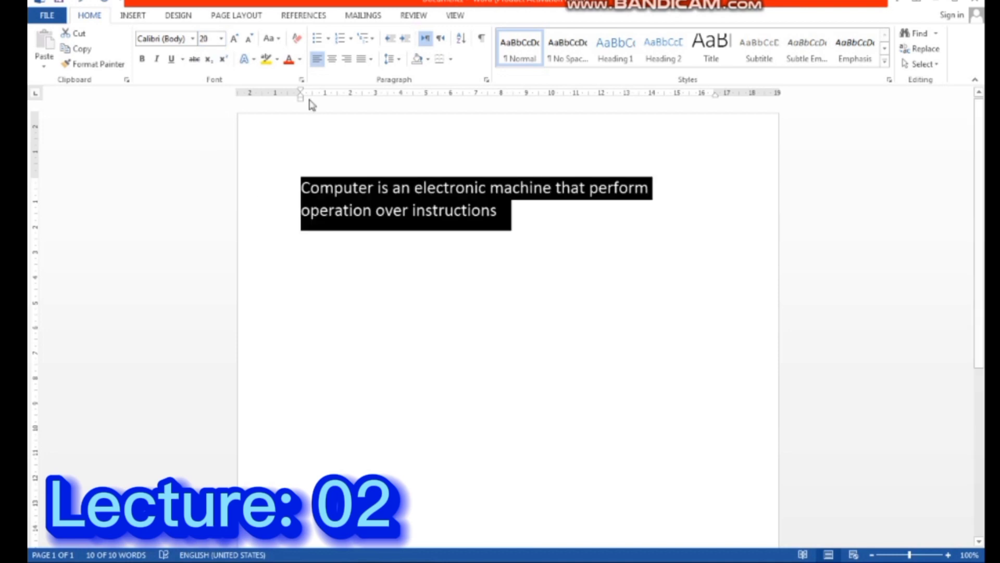
{"action": "left_click", "coordinate": [255, 60]}
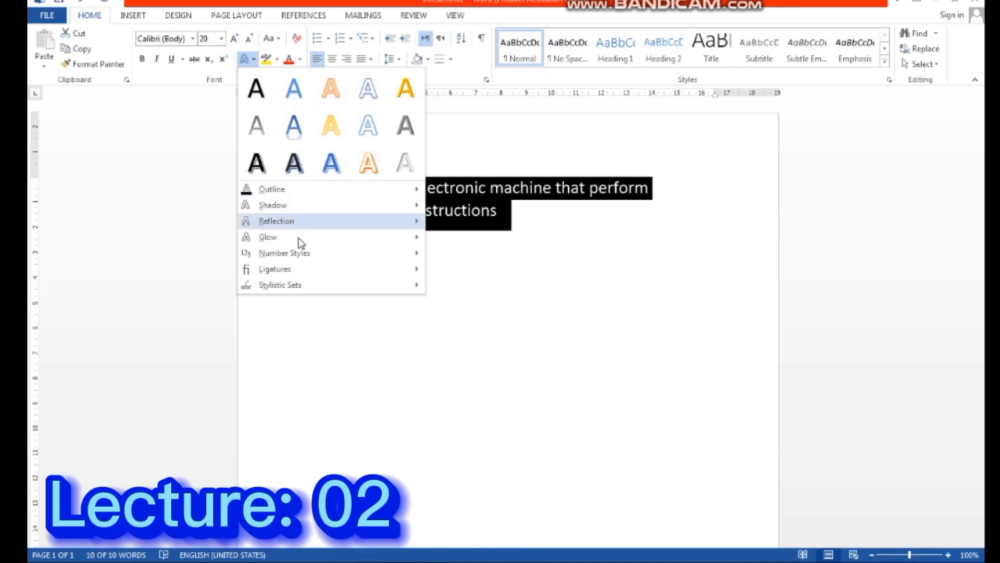
{"action": "mouse_move", "coordinate": [364, 240]}
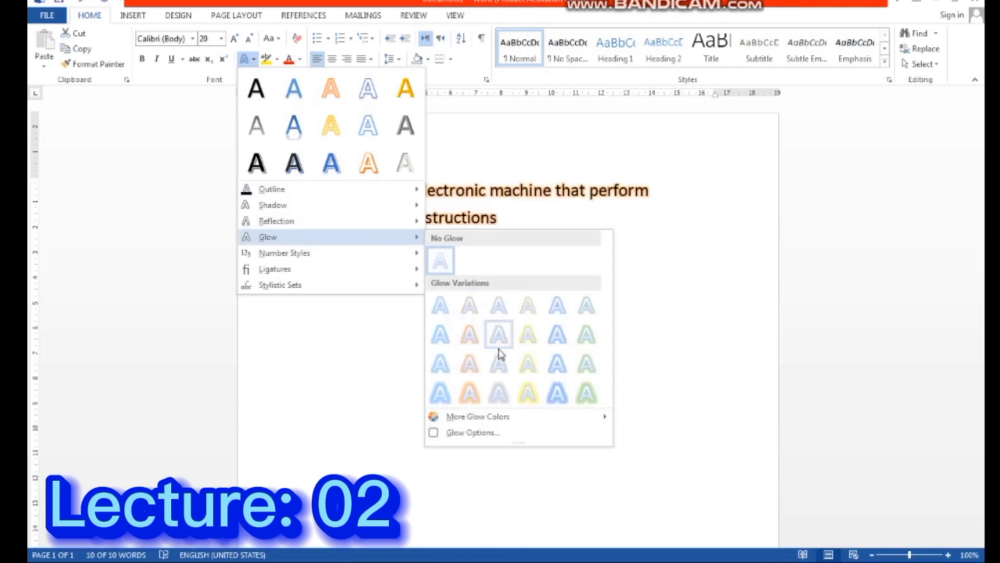
{"action": "left_click", "coordinate": [555, 394]}
{"action": "left_click", "coordinate": [533, 341]}
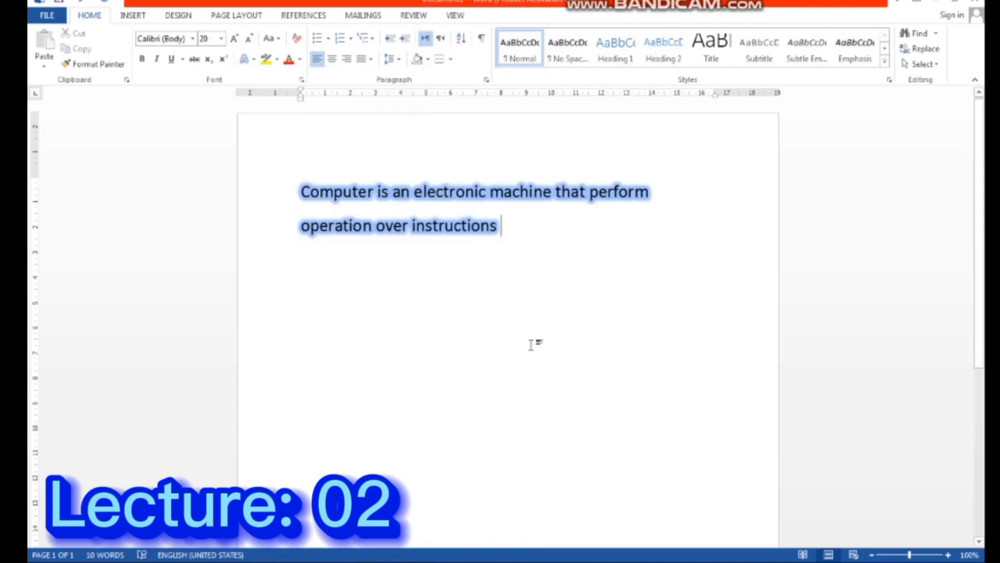
Try centre and right alignment on the whole paragraph, and return it to left alignment
{"action": "triple_click", "coordinate": [370, 196]}
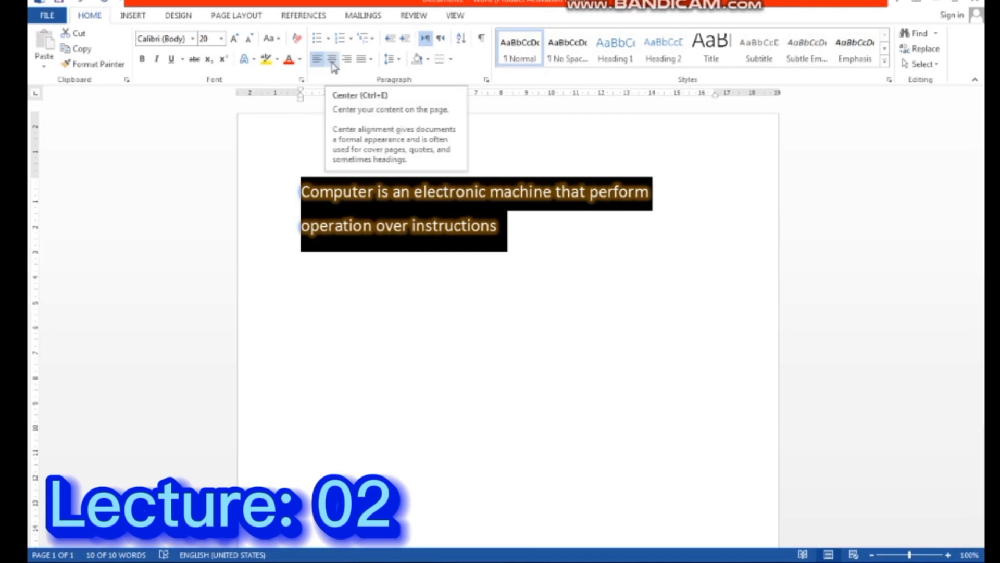
{"action": "left_click", "coordinate": [333, 60]}
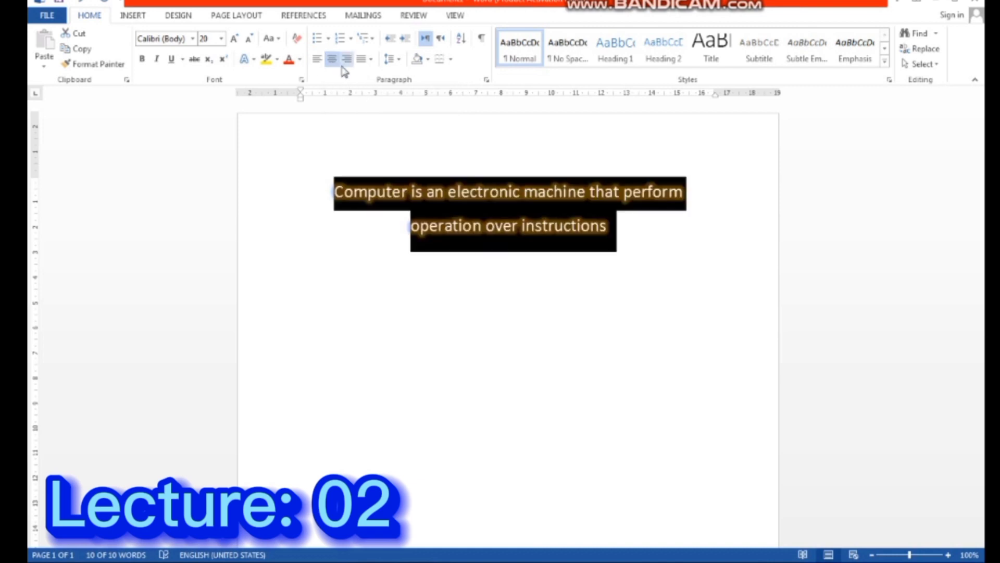
{"action": "left_click", "coordinate": [348, 59]}
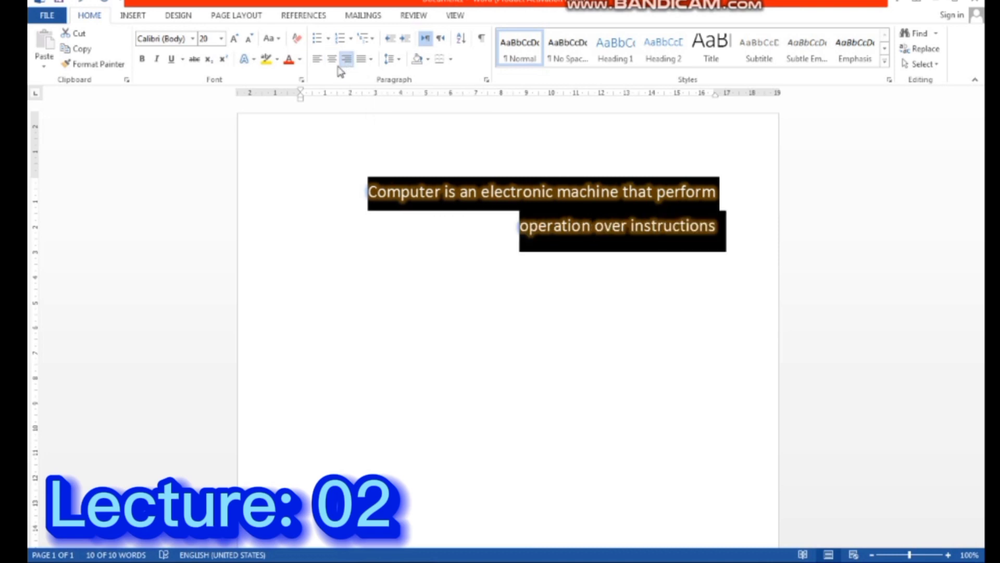
{"action": "left_click", "coordinate": [316, 60]}
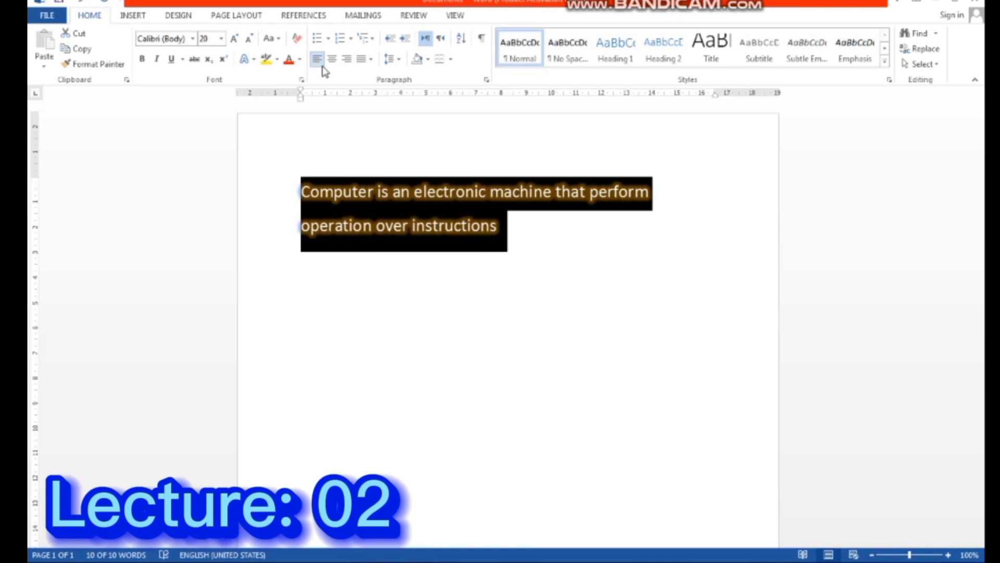
{"action": "left_click", "coordinate": [371, 61]}
{"action": "left_click", "coordinate": [327, 152]}
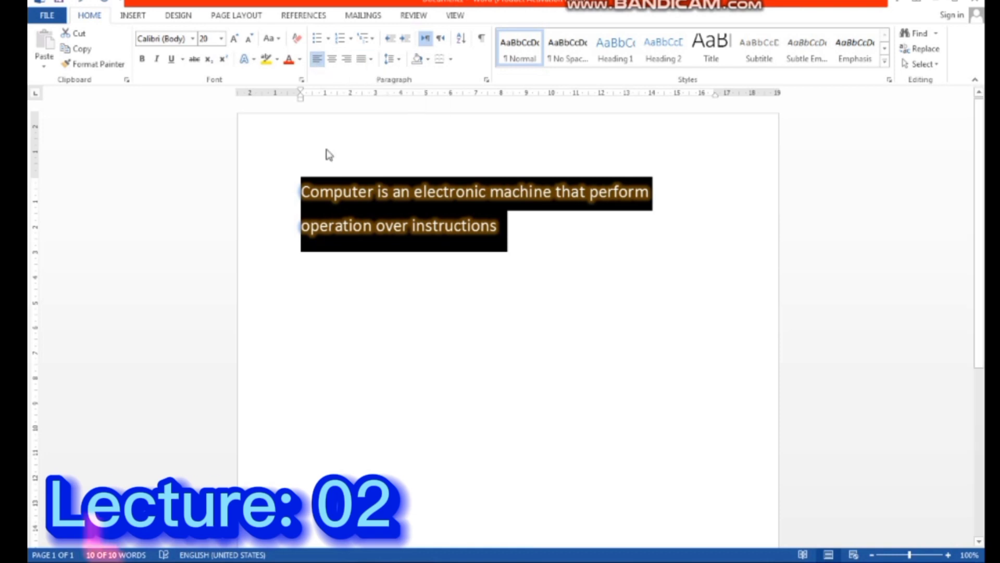
Continue the paragraph after "instructions" with ", what is software , it is the set programs"
{"action": "left_click", "coordinate": [502, 230]}
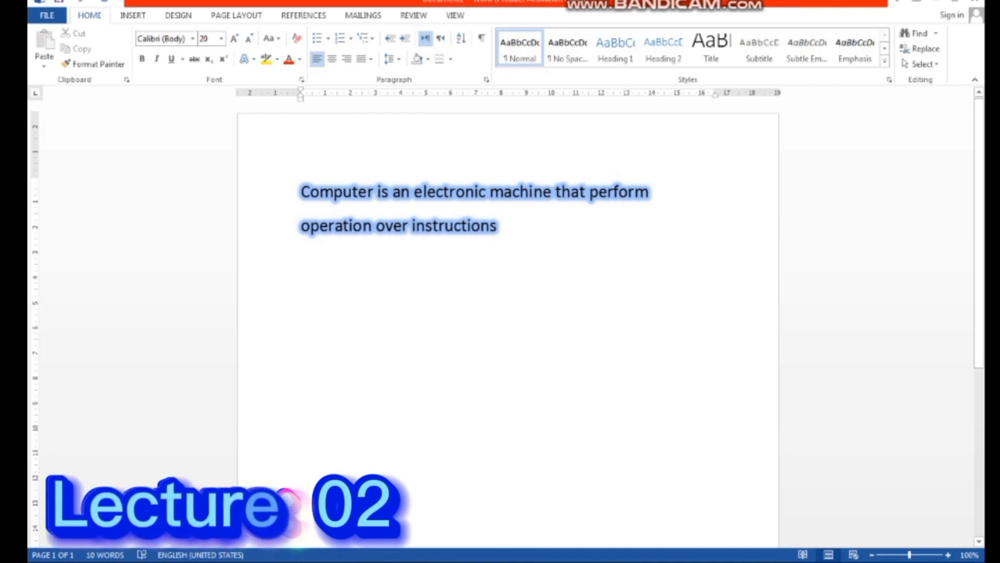
{"action": "type", "text": ", "}
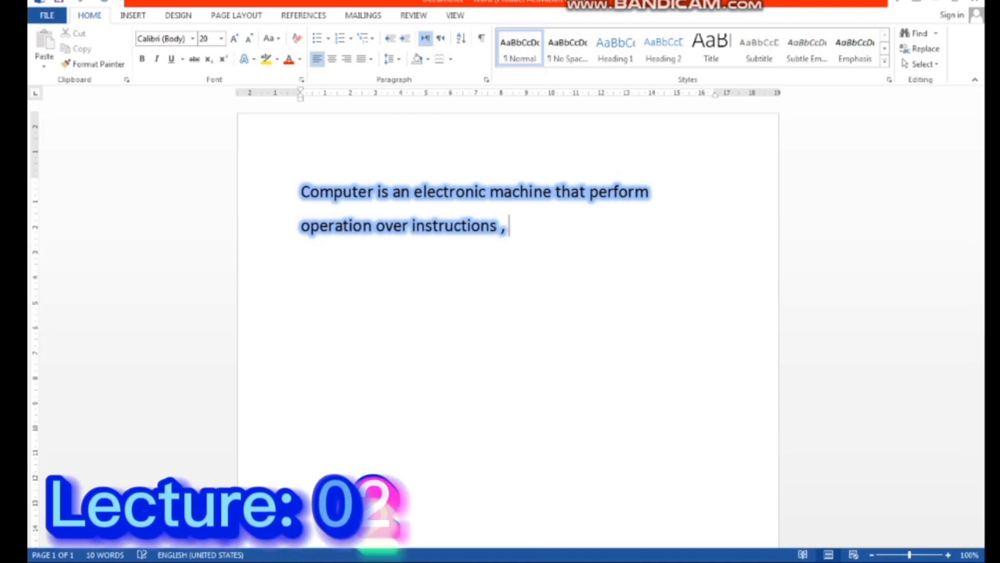
{"action": "type", "text": "what"}
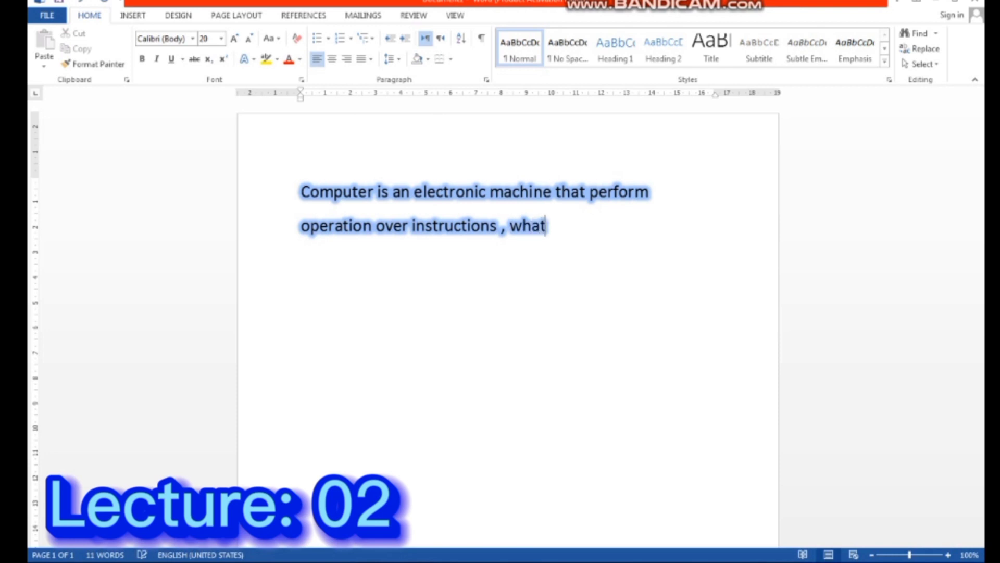
{"action": "type", "text": " is software"}
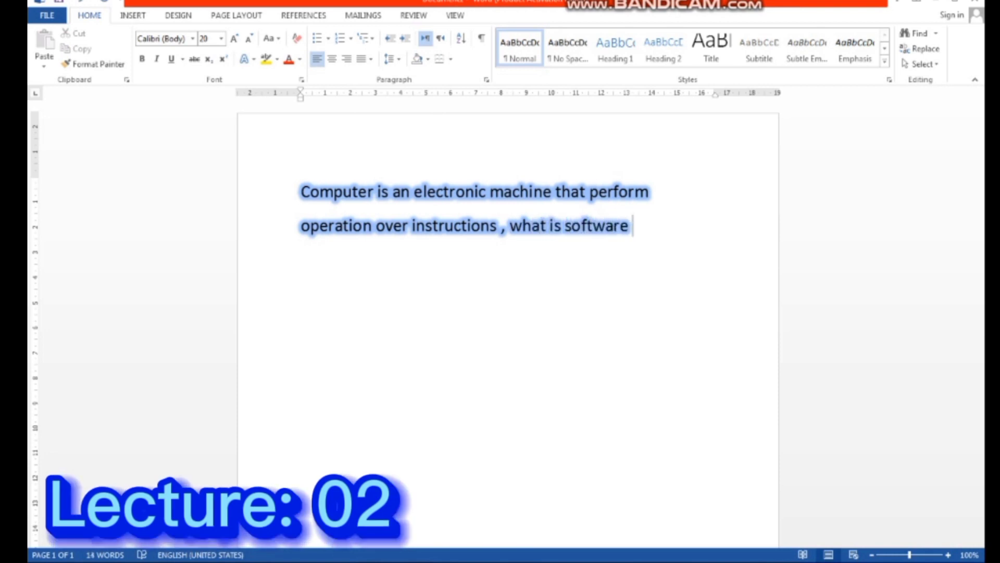
{"action": "type", "text": ", it is "}
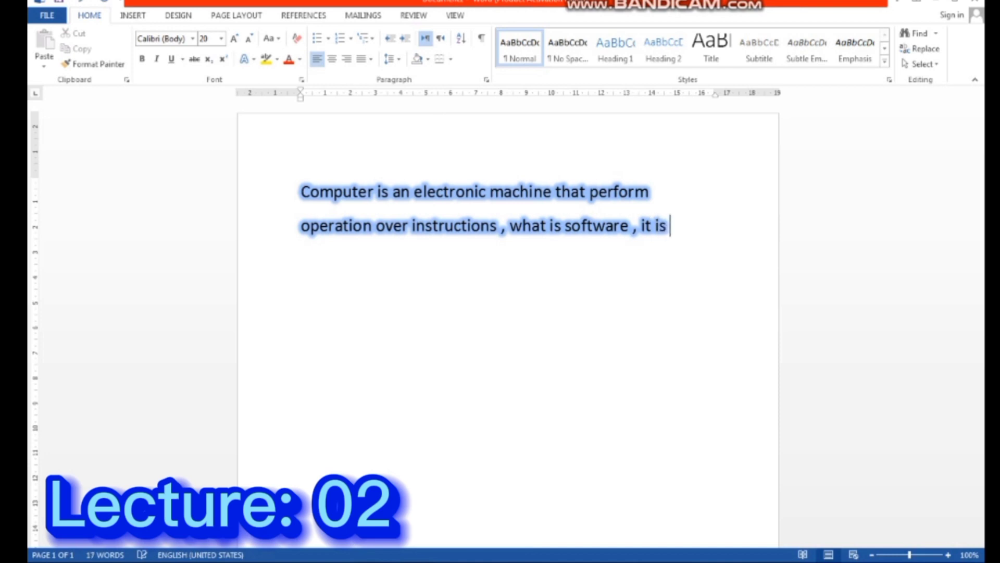
{"action": "type", "text": "the set"}
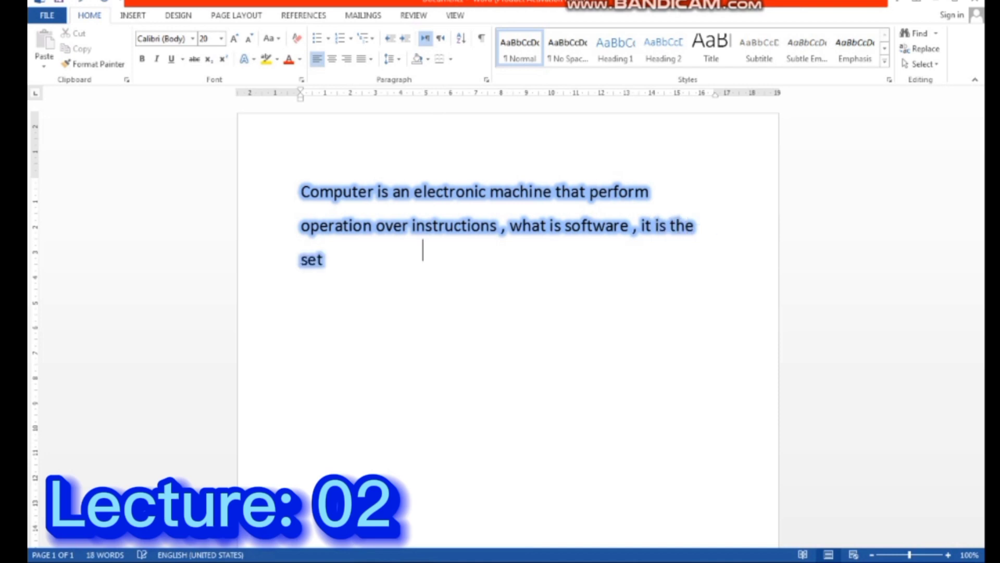
{"action": "type", "text": " prio"}
{"action": "key", "text": "BackSpace"}
{"action": "type", "text": "ograms"}
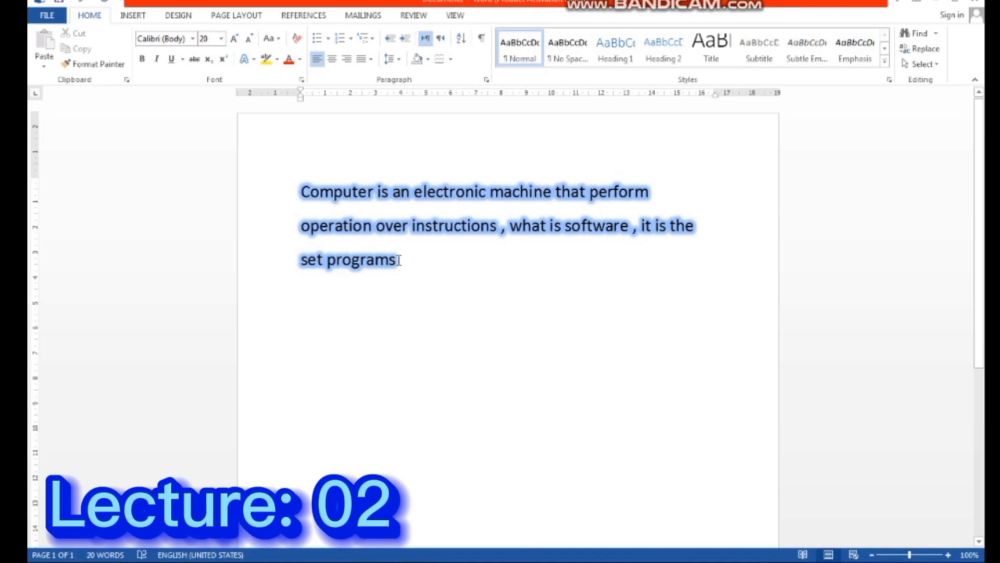
Try Justify High and Justify Medium on the whole paragraph, and settle on Justify Low
{"action": "left_click_drag", "start_coordinate": [396, 259], "coordinate": [300, 190]}
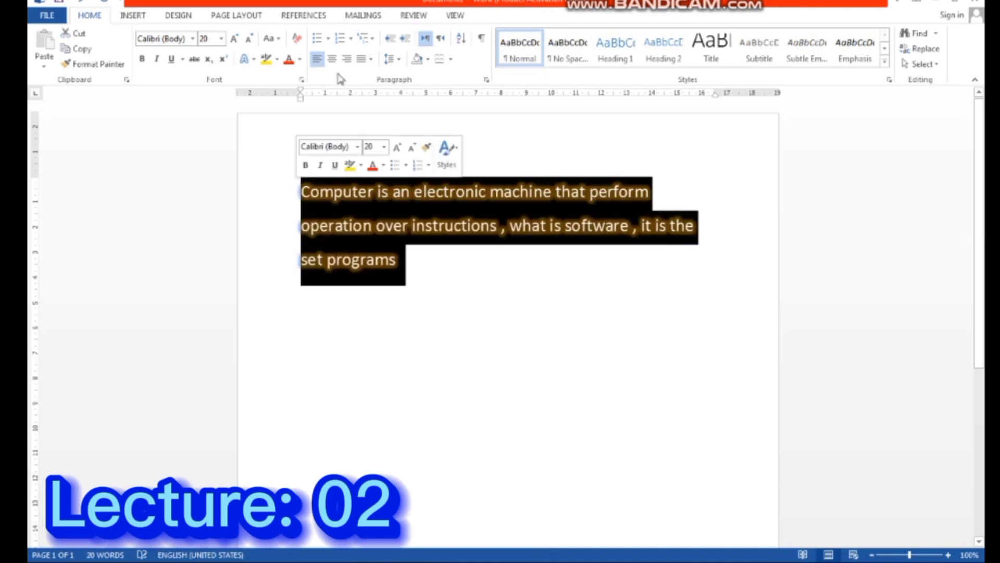
{"action": "left_click", "coordinate": [371, 61]}
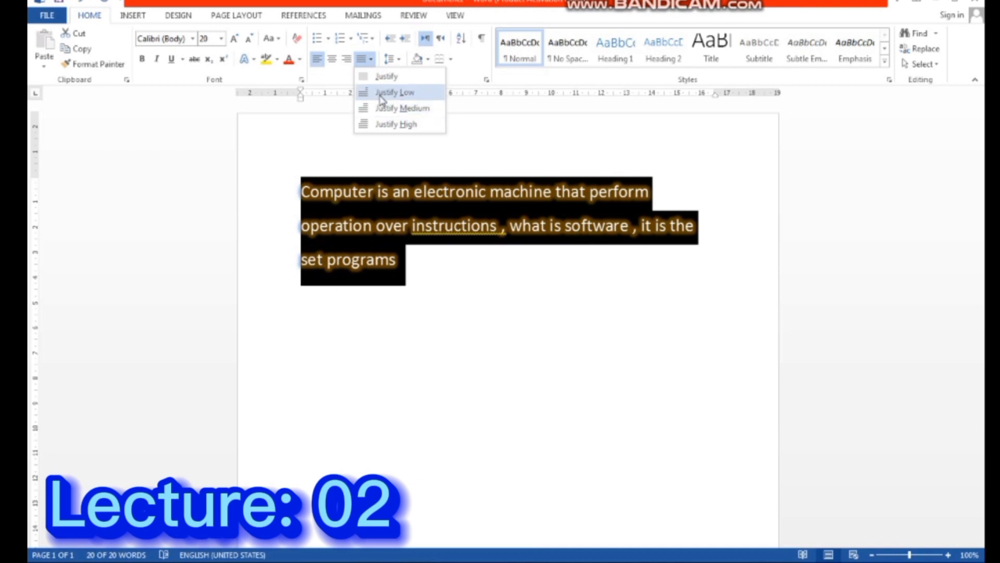
{"action": "left_click", "coordinate": [386, 125]}
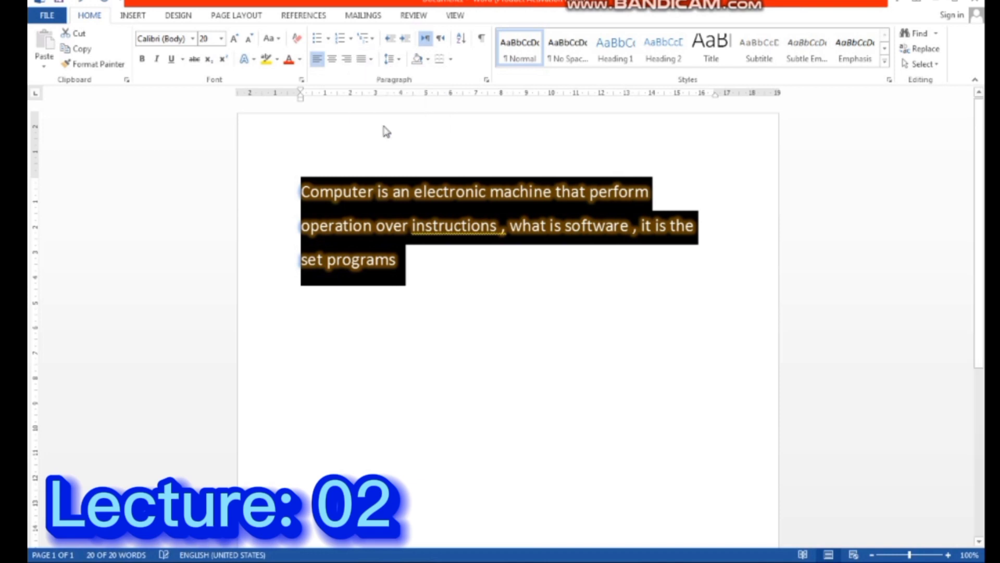
{"action": "left_click", "coordinate": [396, 59]}
{"action": "left_click", "coordinate": [371, 60]}
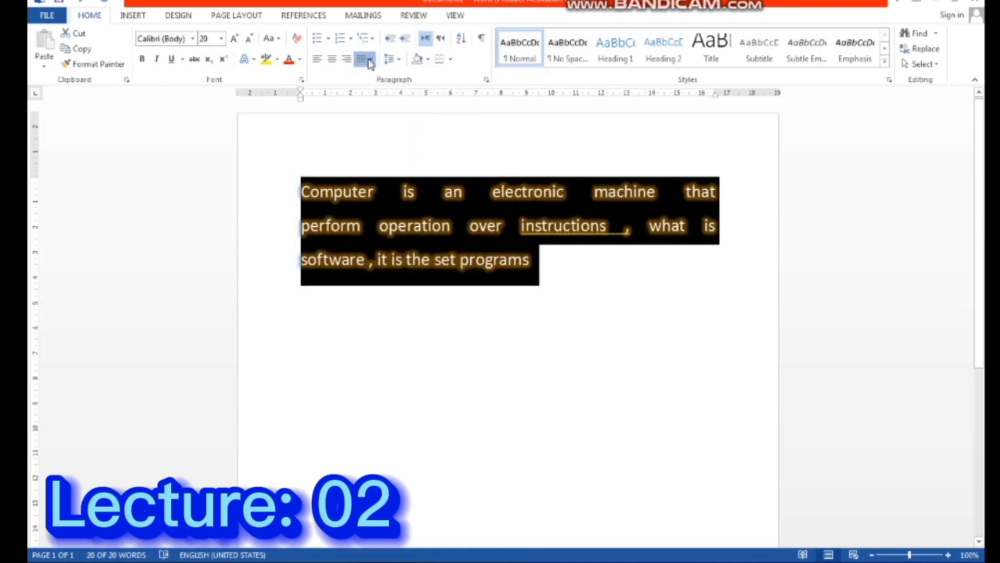
{"action": "left_click", "coordinate": [371, 60]}
{"action": "left_click", "coordinate": [378, 108]}
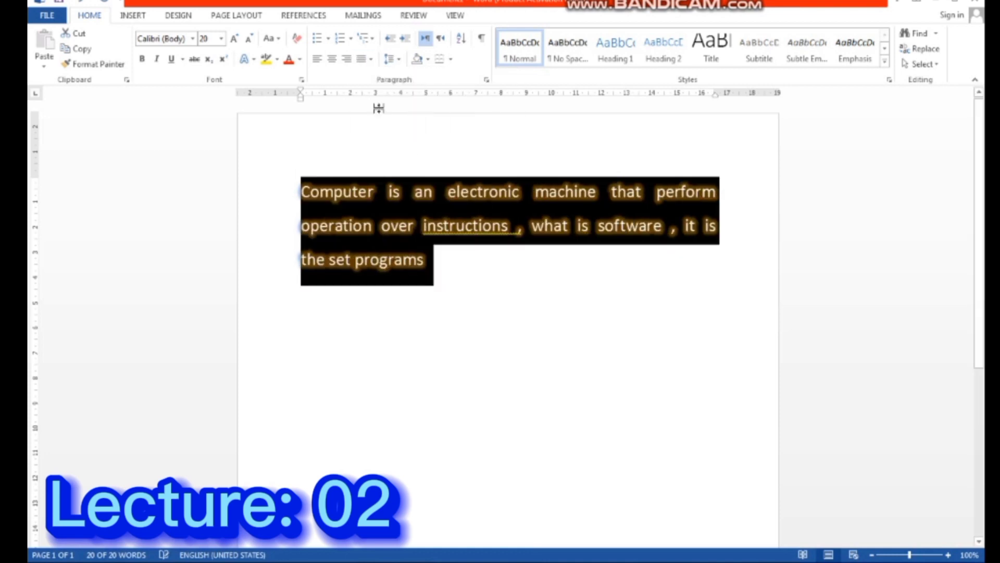
{"action": "left_click", "coordinate": [370, 60]}
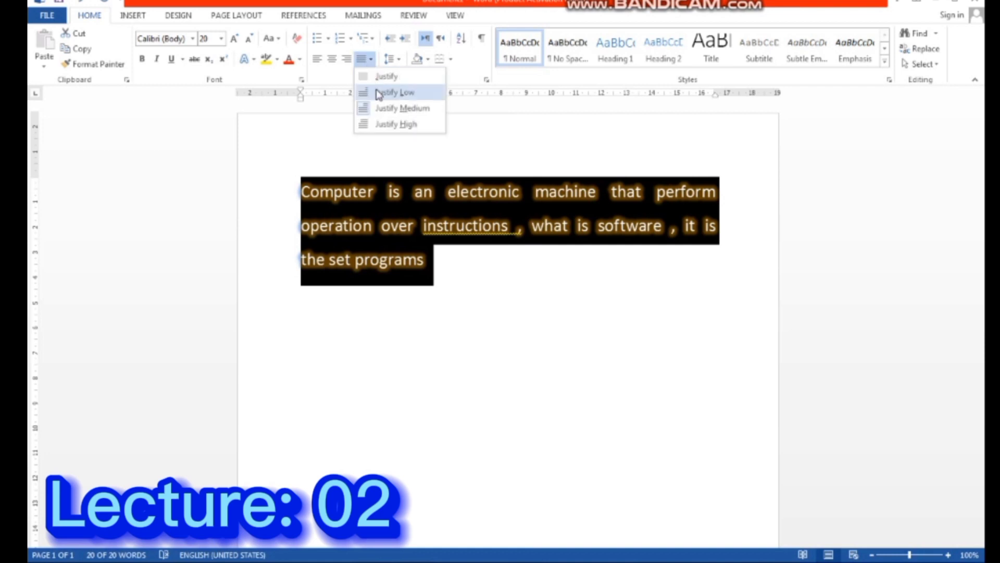
{"action": "left_click", "coordinate": [376, 91]}
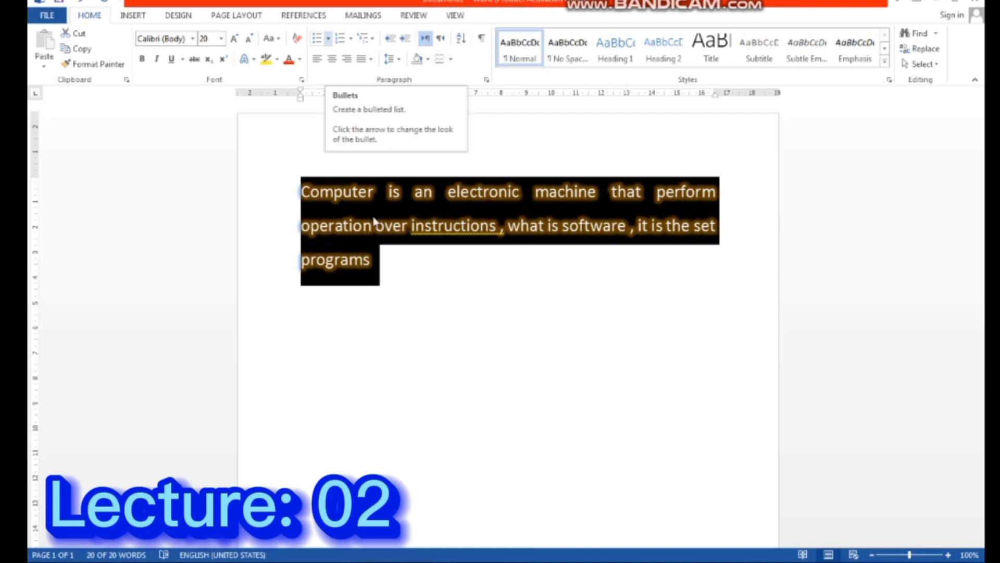
End the paragraph with a full stop after "programs" and add a new line below it reading "Parts of computer"
{"action": "left_click", "coordinate": [387, 259]}
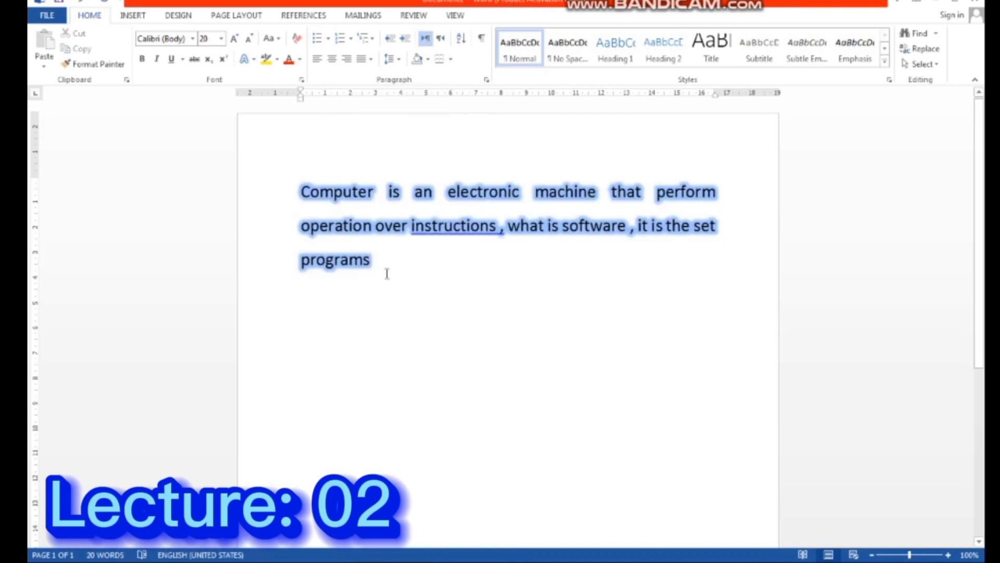
{"action": "type", "text": "."}
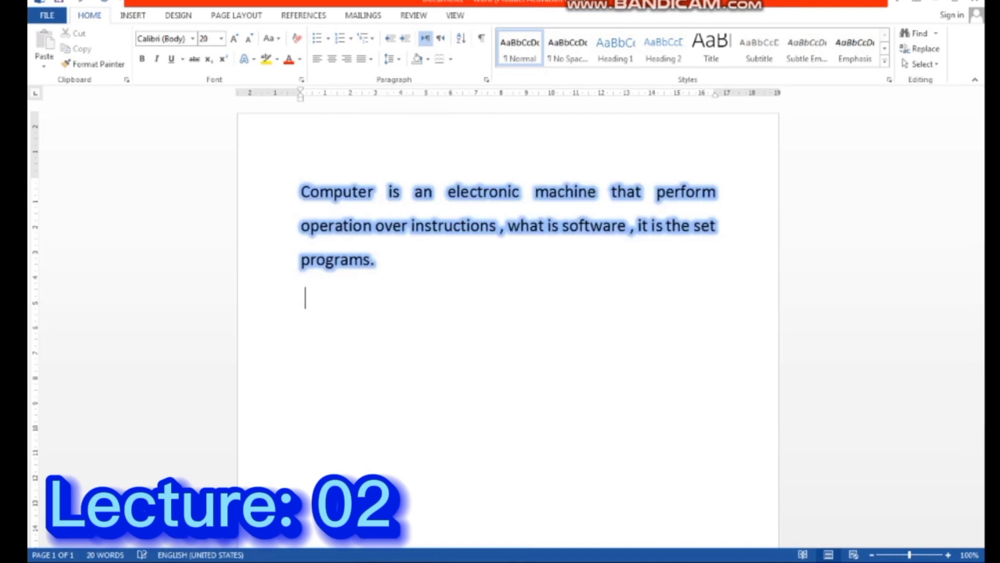
{"action": "type", "text": "P"}
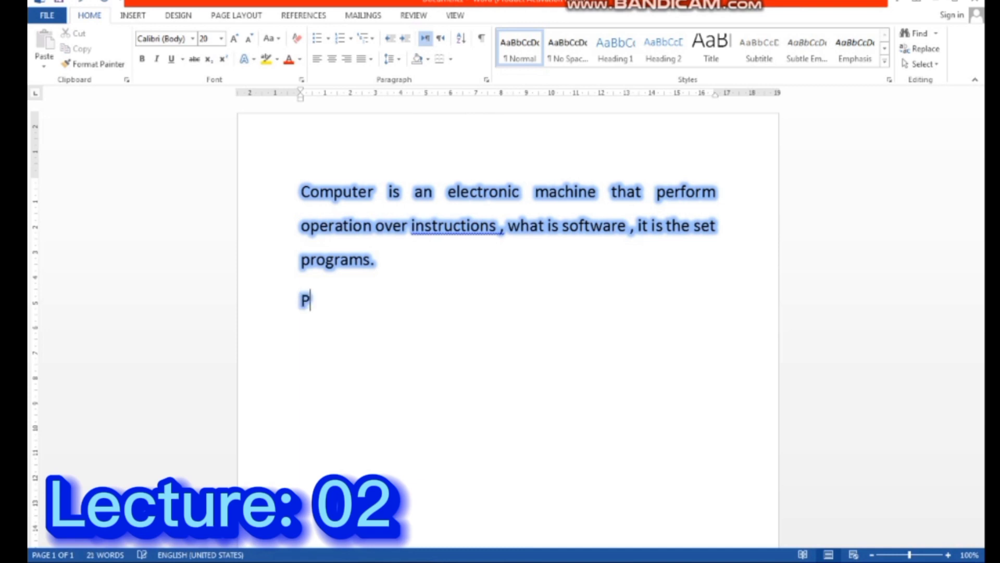
{"action": "type", "text": "arts of"}
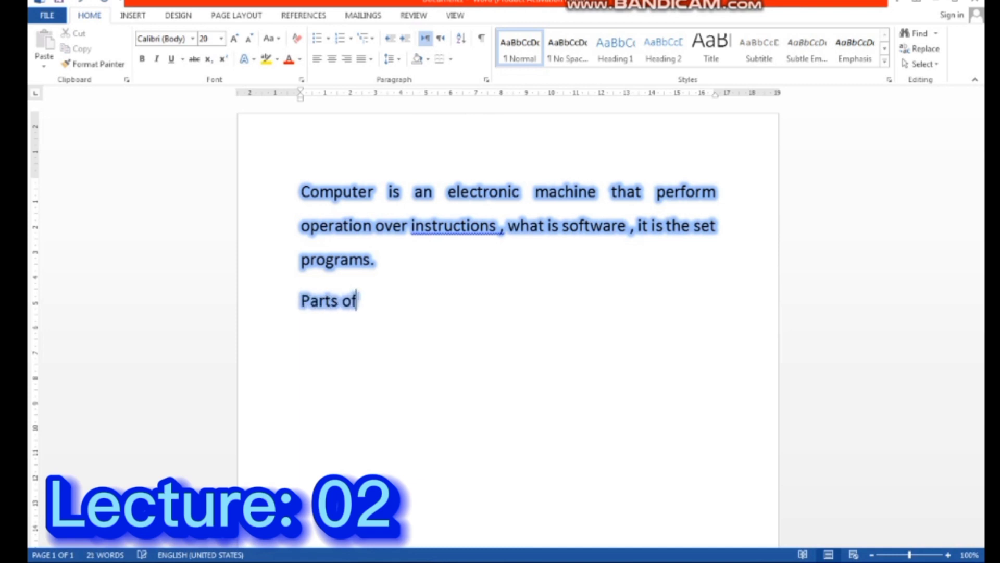
{"action": "type", "text": " coputer"}
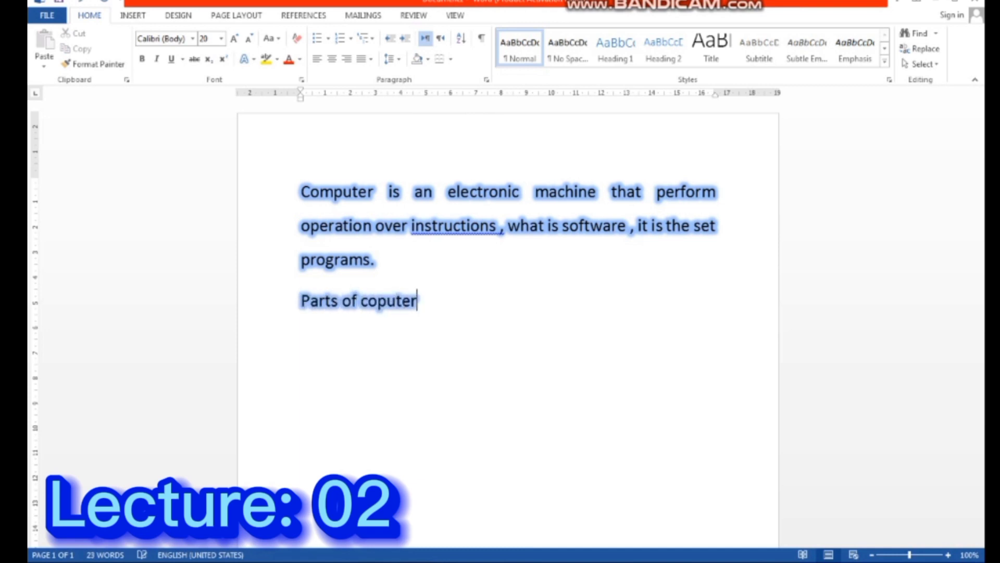
{"action": "key", "text": "BackSpace"}
{"action": "key", "text": "BackSpace"}
{"action": "key", "text": "BackSpace"}
{"action": "key", "text": "BackSpace"}
{"action": "key", "text": "BackSpace"}
{"action": "type", "text": "mputer"}
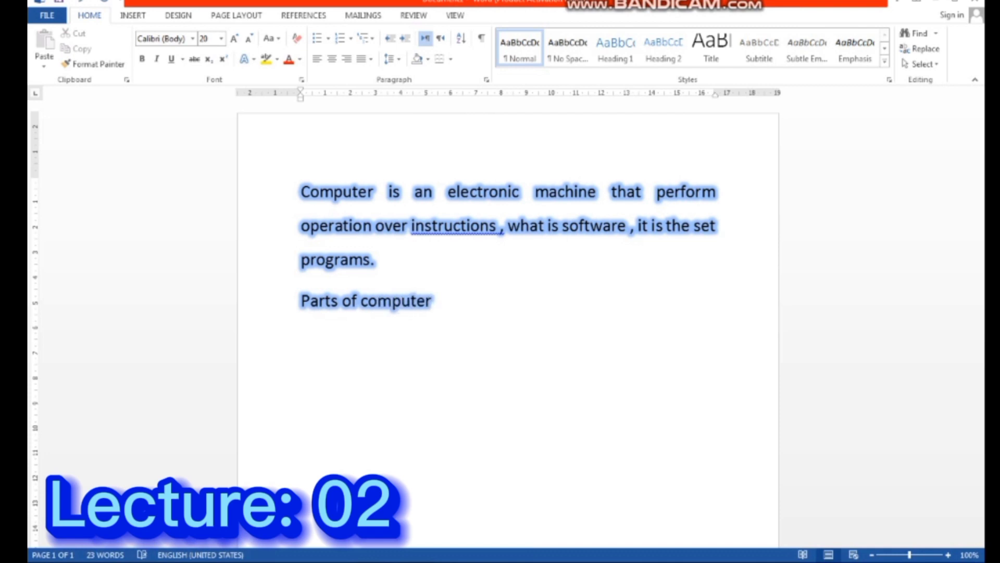
Add CPU, MONITOR, KEYBOARD and PRINTER on separate lines below "Parts of computer"
{"action": "key", "text": "Return"}
{"action": "type", "text": "C"}
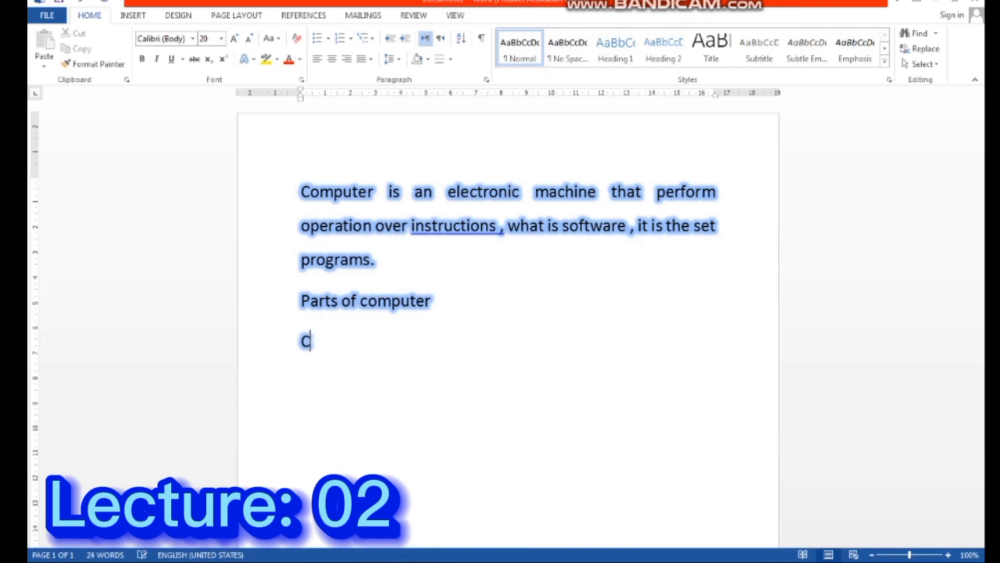
{"action": "type", "text": "PU MON"}
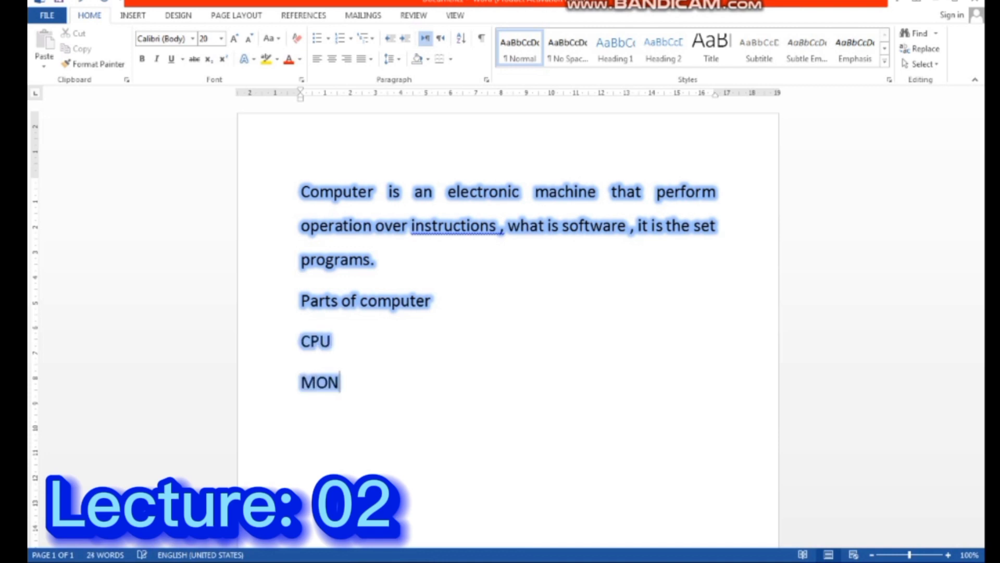
{"action": "type", "text": "ITOR"}
{"action": "key", "text": "Return"}
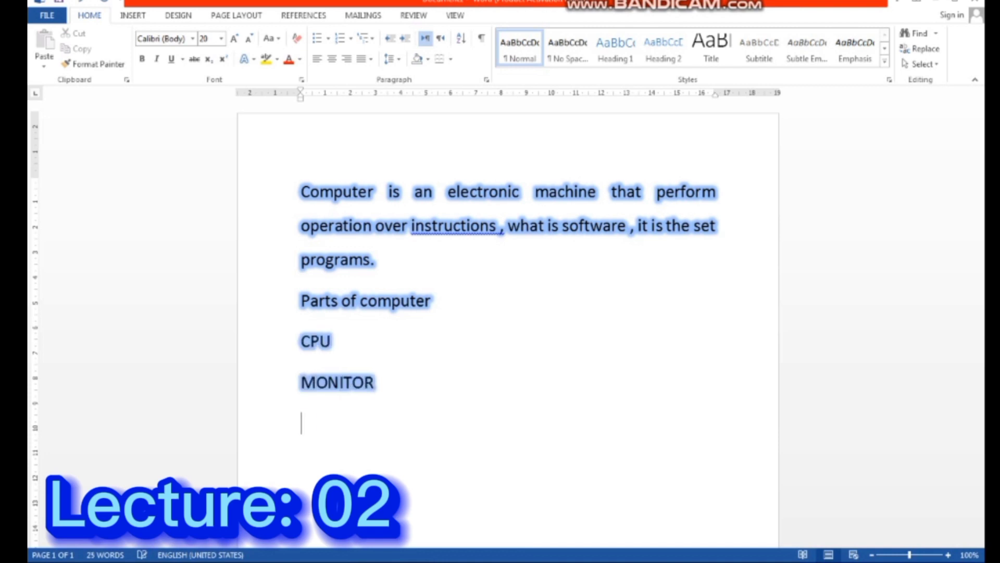
{"action": "type", "text": "KEYBAO"}
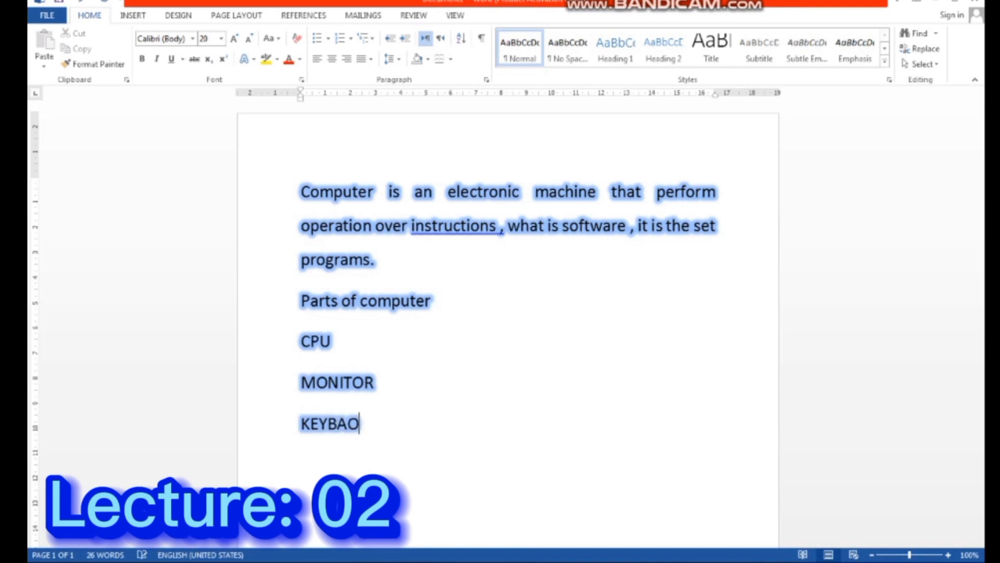
{"action": "key", "text": "BackSpace"}
{"action": "key", "text": "BackSpace"}
{"action": "type", "text": "OARD "}
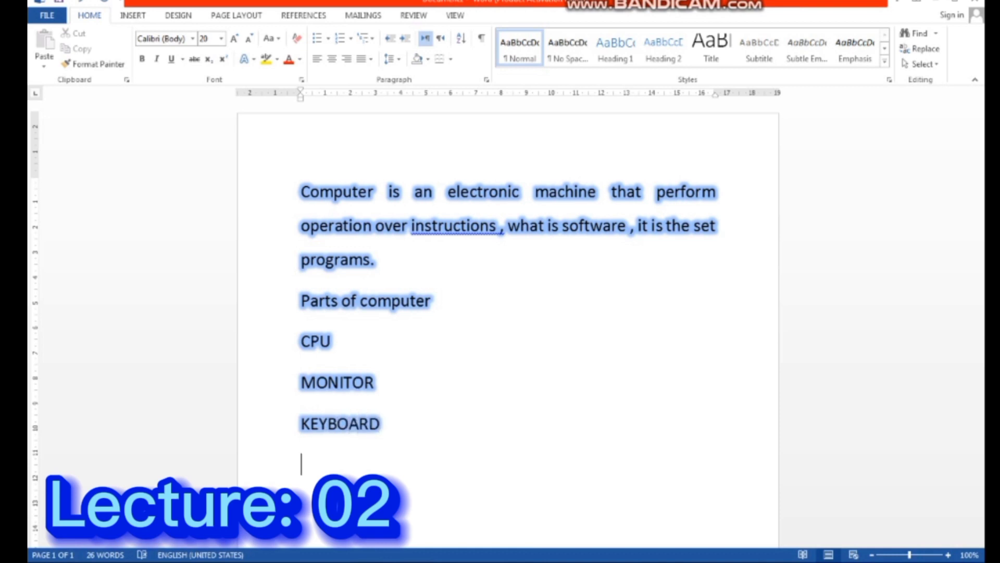
{"action": "type", "text": "PRINTER"}
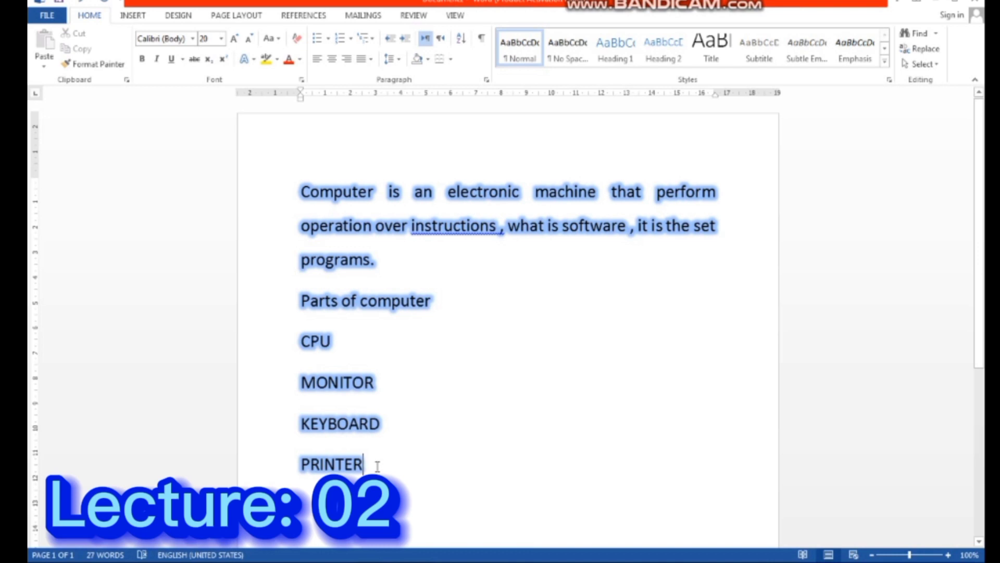
Format the four lines from CPU to PRINTER as a bulleted list with check mark bullets
{"action": "left_click_drag", "start_coordinate": [341, 449], "coordinate": [305, 345]}
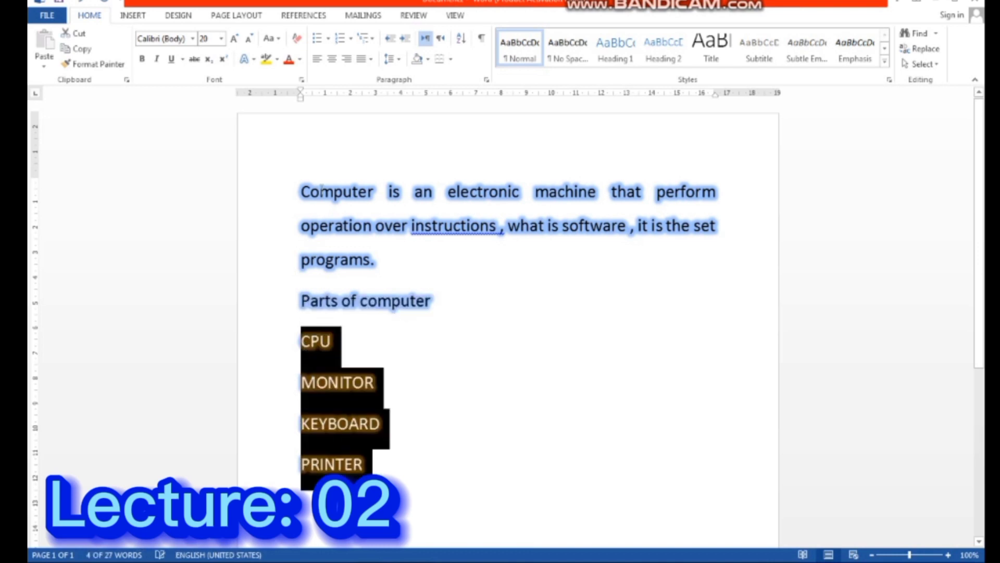
{"action": "left_click", "coordinate": [329, 38]}
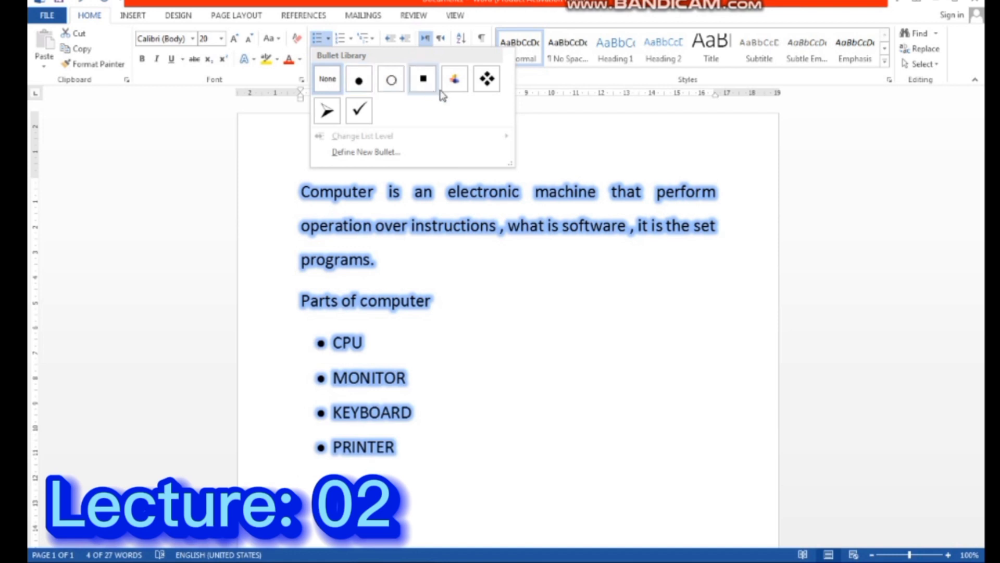
{"action": "left_click", "coordinate": [359, 110]}
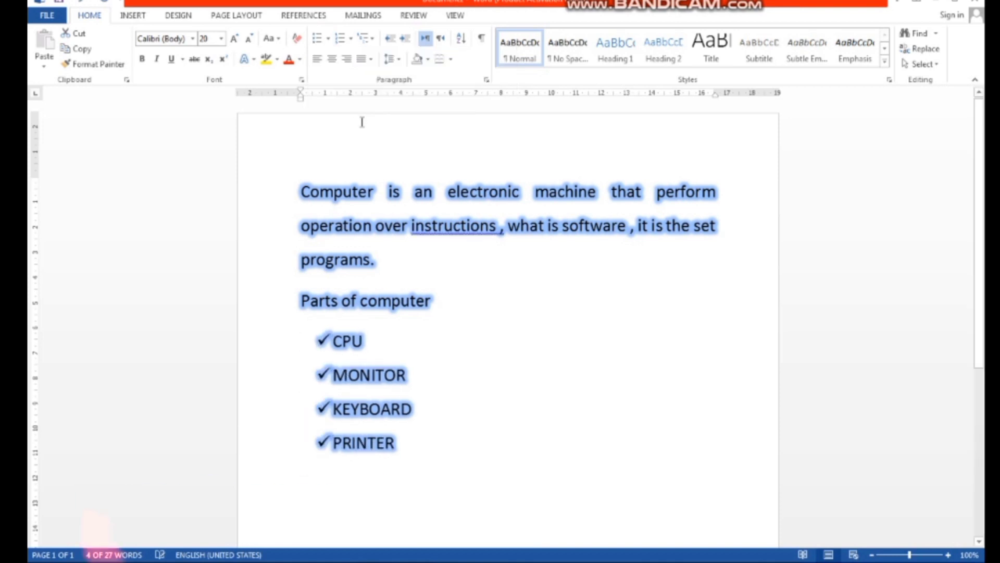
Add SPEAKER as a new list item after PRINTER, and end the list on the line below it
{"action": "left_click", "coordinate": [408, 456]}
{"action": "key", "text": "Return"}
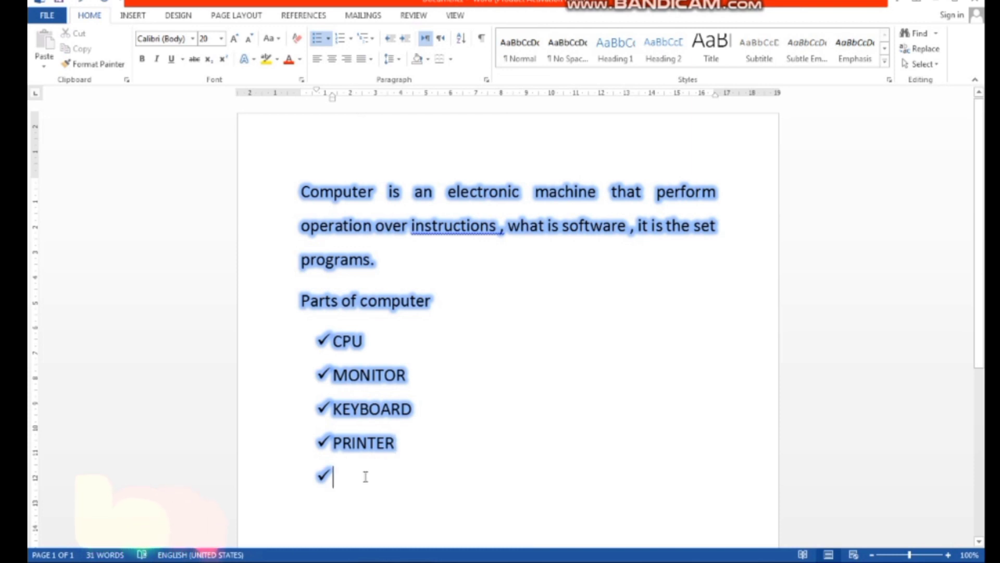
{"action": "type", "text": "SPAK"}
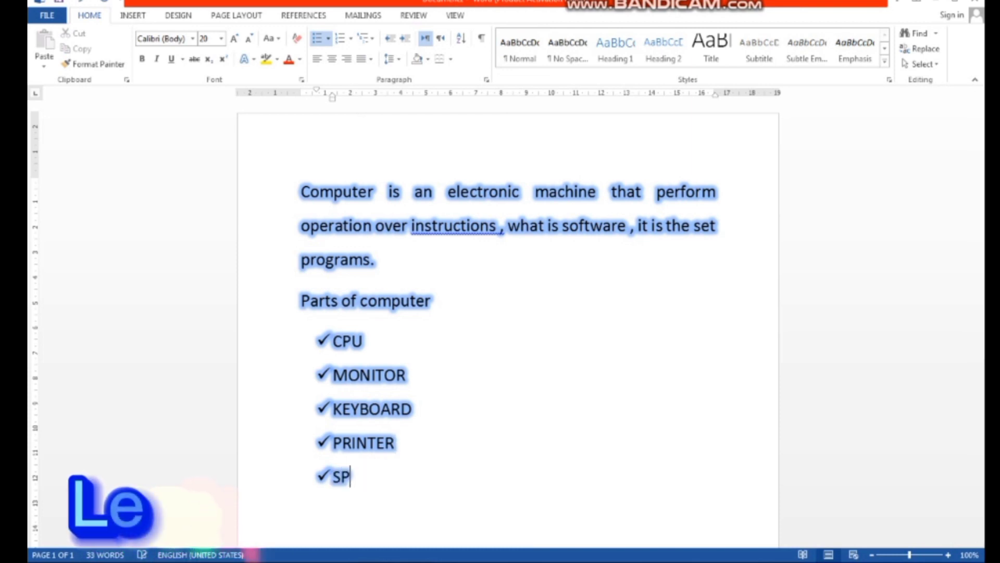
{"action": "key", "text": "BackSpace"}
{"action": "key", "text": "BackSpace"}
{"action": "type", "text": "EA"}
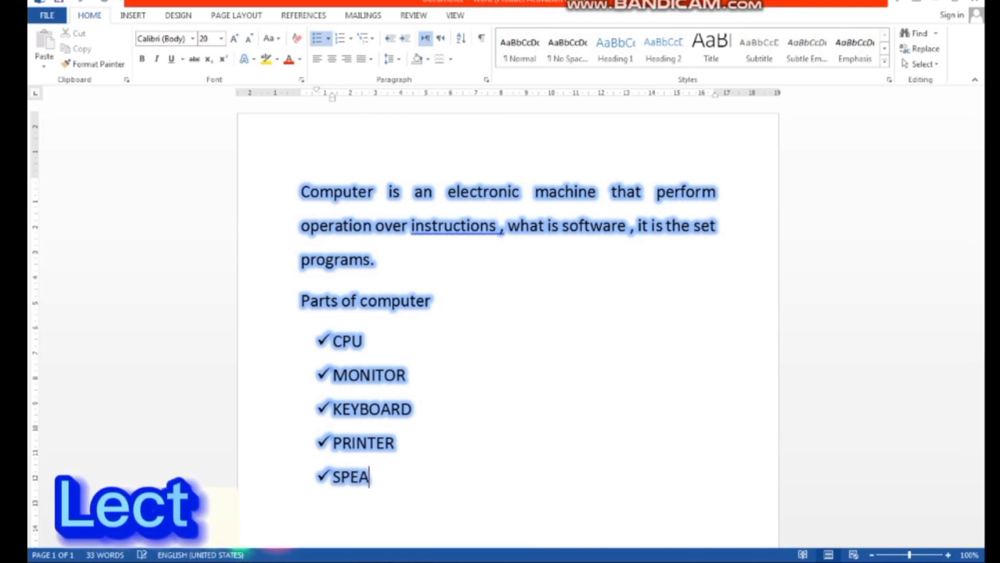
{"action": "type", "text": "KER"}
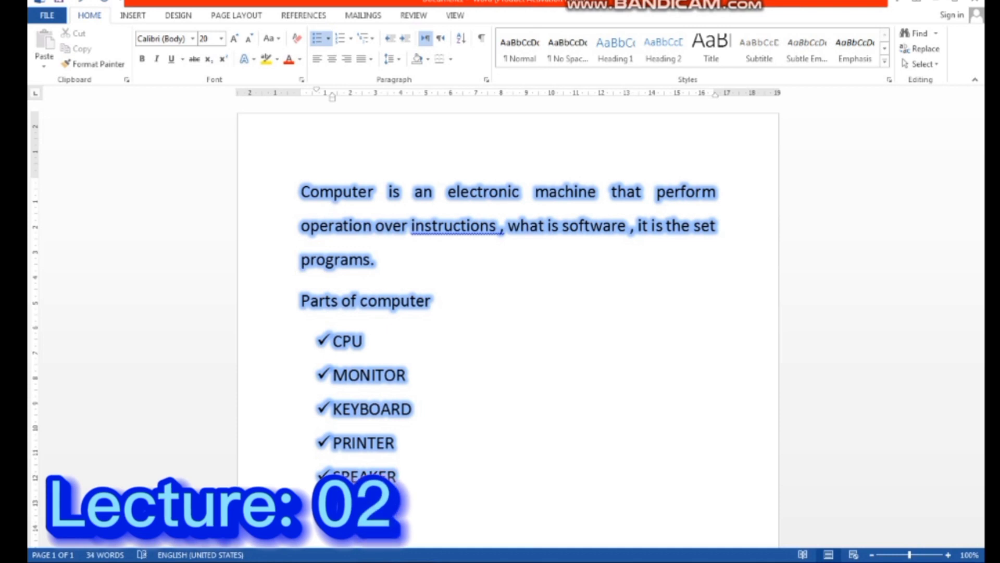
{"action": "key", "text": "Return"}
{"action": "key", "text": "Return"}
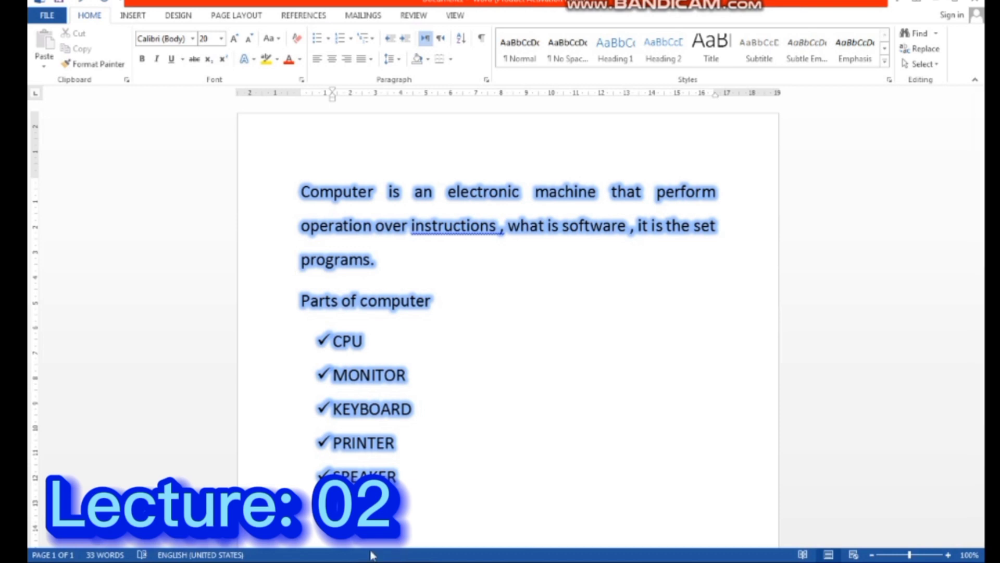
Change the five list items from CPU to SPEAKER to uppercase Roman numeral numbering (I., II., III.)
{"action": "left_click_drag", "start_coordinate": [409, 478], "coordinate": [335, 353]}
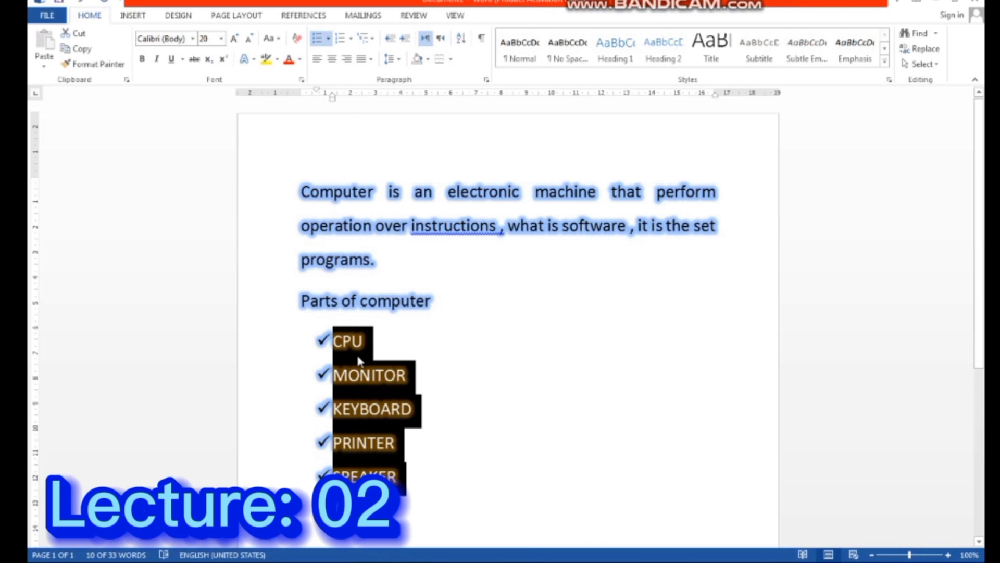
{"action": "left_click", "coordinate": [352, 40]}
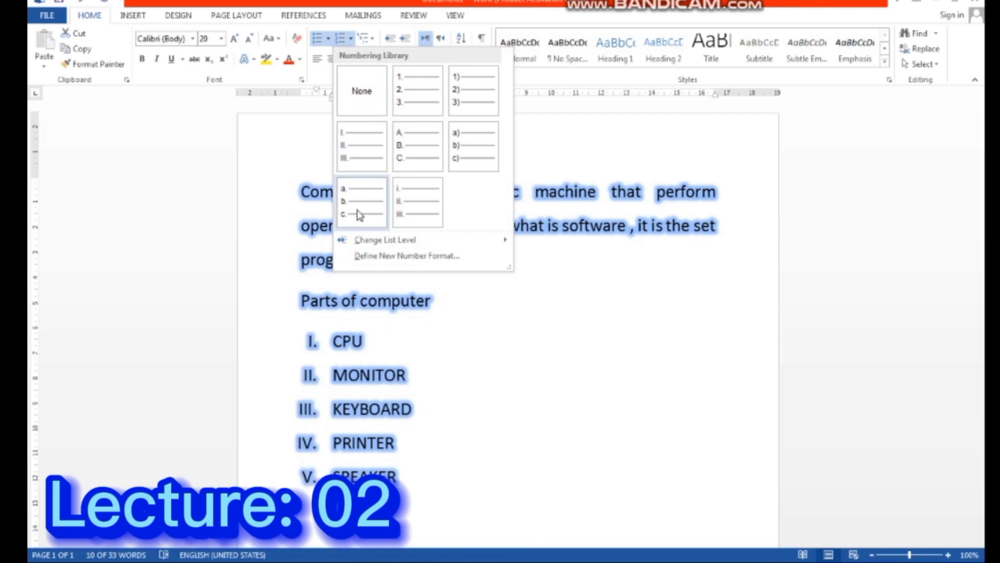
{"action": "left_click", "coordinate": [359, 146]}
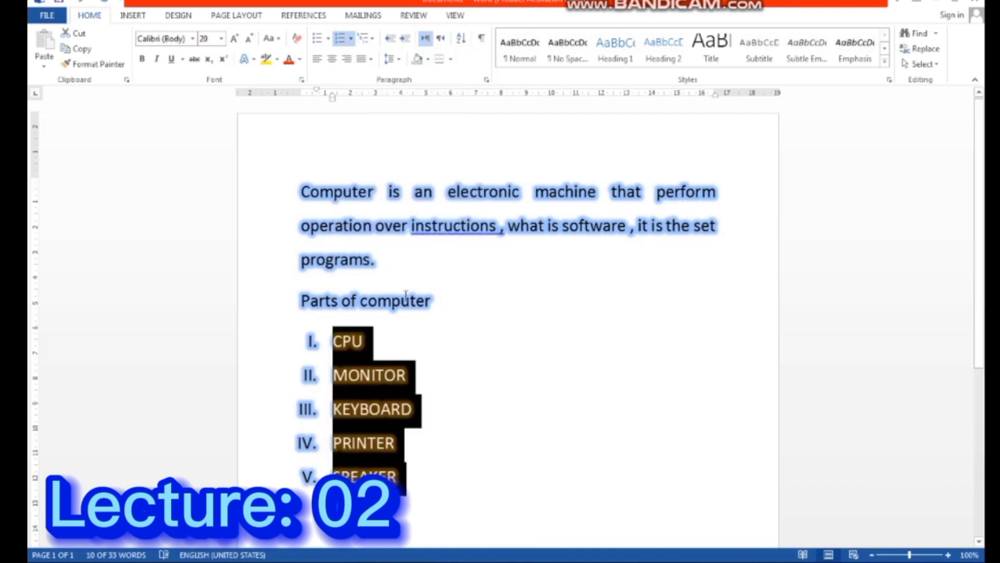
Increase the indent of the whole numbered list from CPU to SPEAKER five times
{"action": "left_click", "coordinate": [404, 45]}
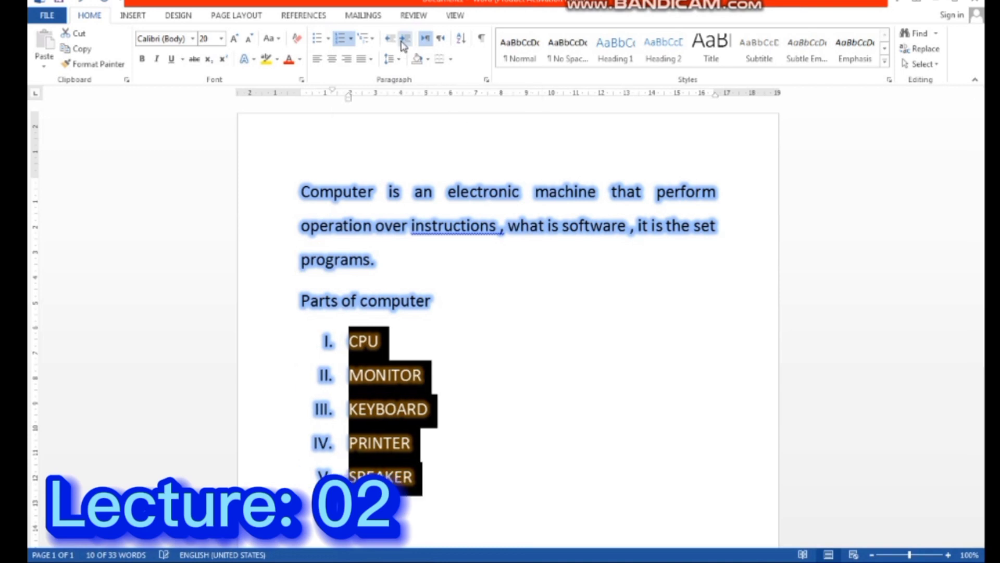
{"action": "left_click", "coordinate": [404, 46]}
{"action": "left_click", "coordinate": [403, 45]}
{"action": "left_click", "coordinate": [403, 46]}
{"action": "left_click", "coordinate": [404, 45]}
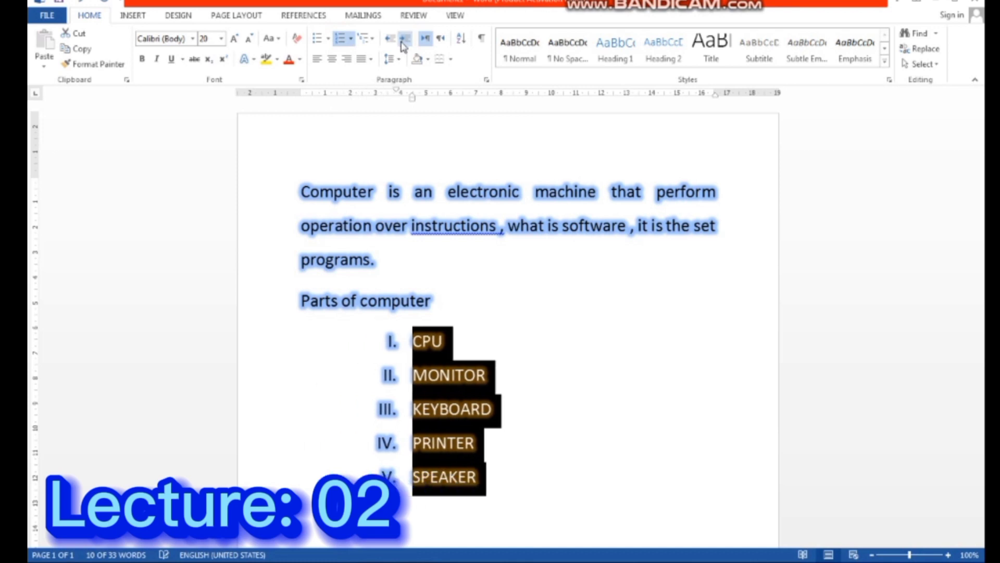